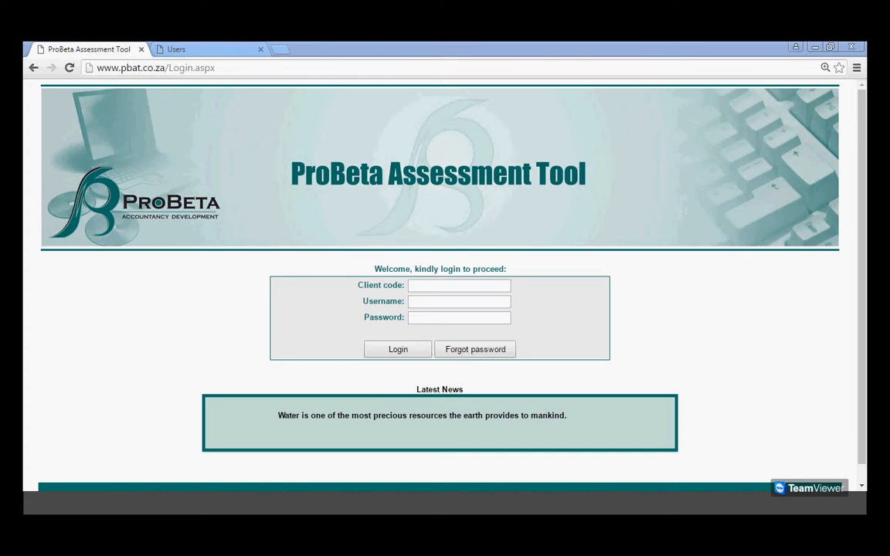
Fill in the login form with client code demo and username xyz123.
{"action": "left_click", "coordinate": [439, 292]}
{"action": "type", "text": "d"}
{"action": "left_click", "coordinate": [417, 300]}
{"action": "left_click", "coordinate": [416, 302]}
{"action": "type", "text": "xyz123"}
{"action": "left_click", "coordinate": [421, 319]}
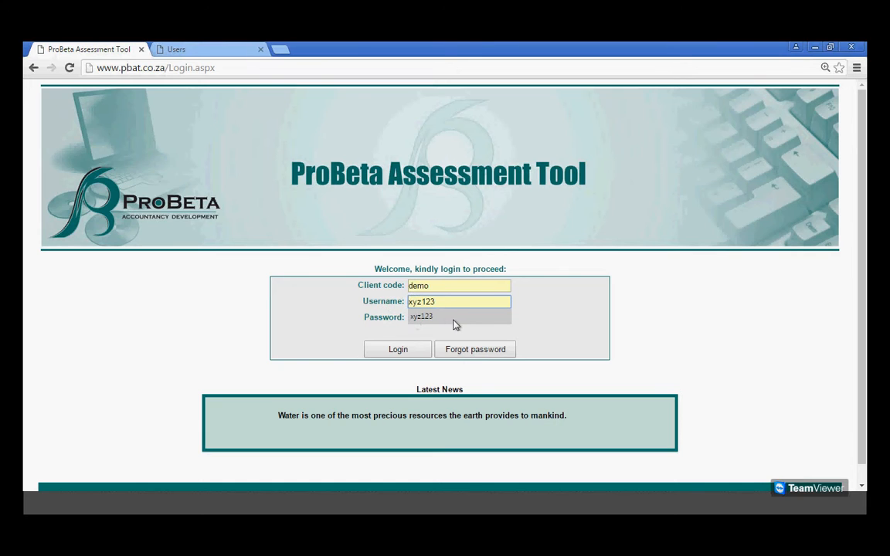
{"action": "type", "text": "xyz123"}
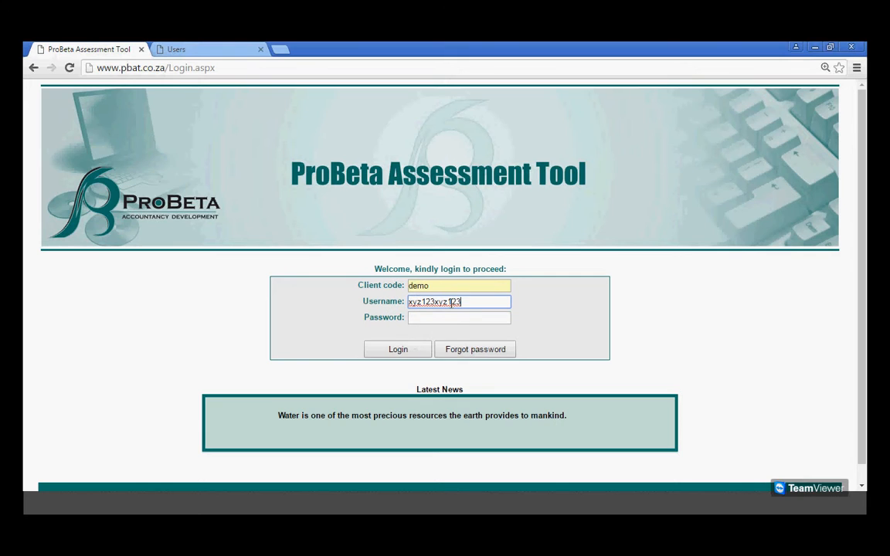
{"action": "key", "text": "BackSpace"}
{"action": "key", "text": "BackSpace"}
{"action": "key", "text": "BackSpace"}
{"action": "key", "text": "BackSpace"}
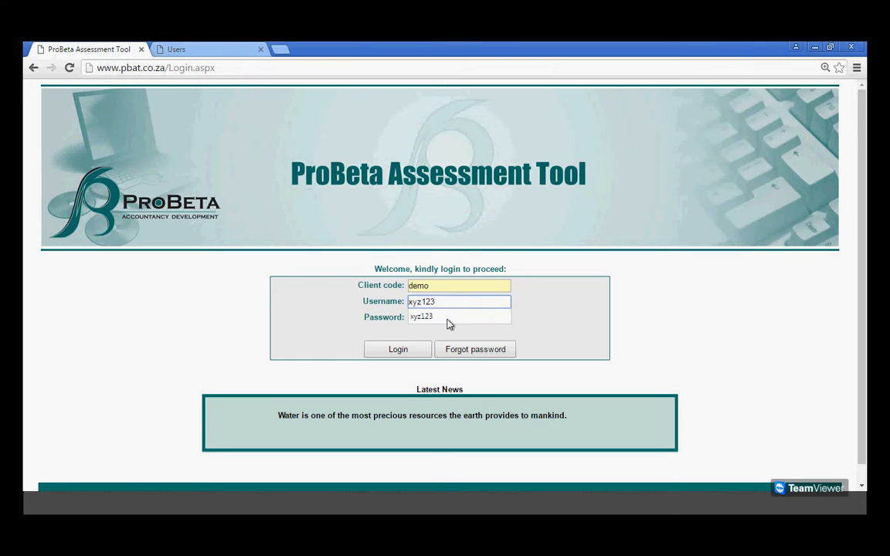
Enter the account password and log in to the assessment tool.
{"action": "left_click", "coordinate": [449, 323]}
{"action": "left_click", "coordinate": [448, 319]}
{"action": "type", "text": "******"}
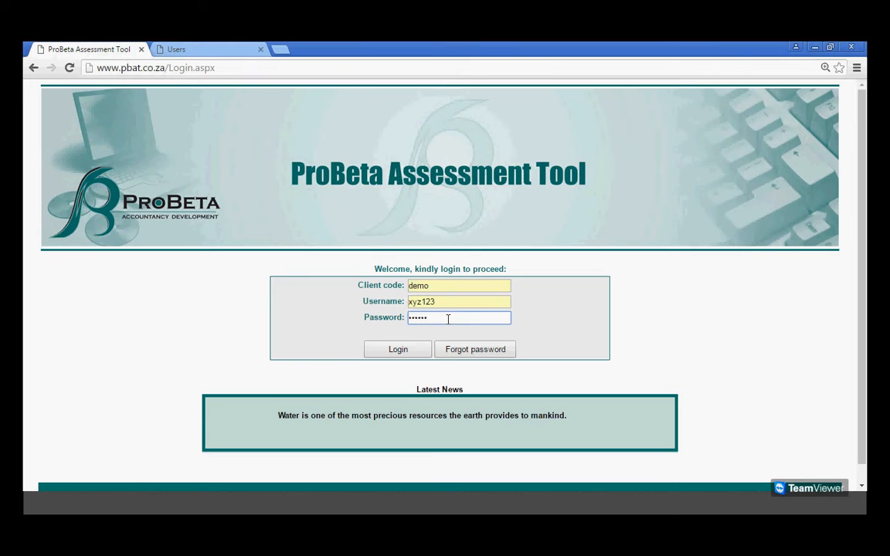
{"action": "left_click", "coordinate": [411, 355]}
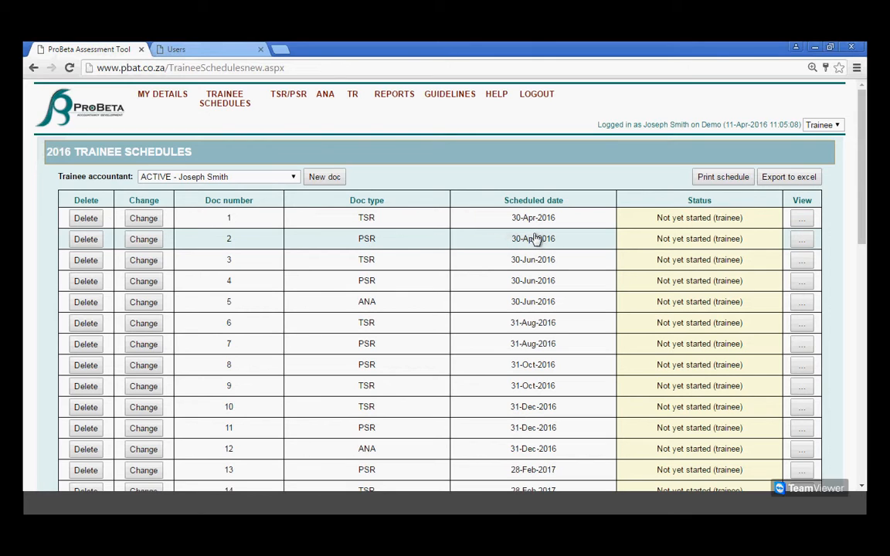
Start completing the PSR scheduled for 30-Apr-2016 and choose Reviewer 1 as its reviewer.
{"action": "left_click", "coordinate": [701, 246]}
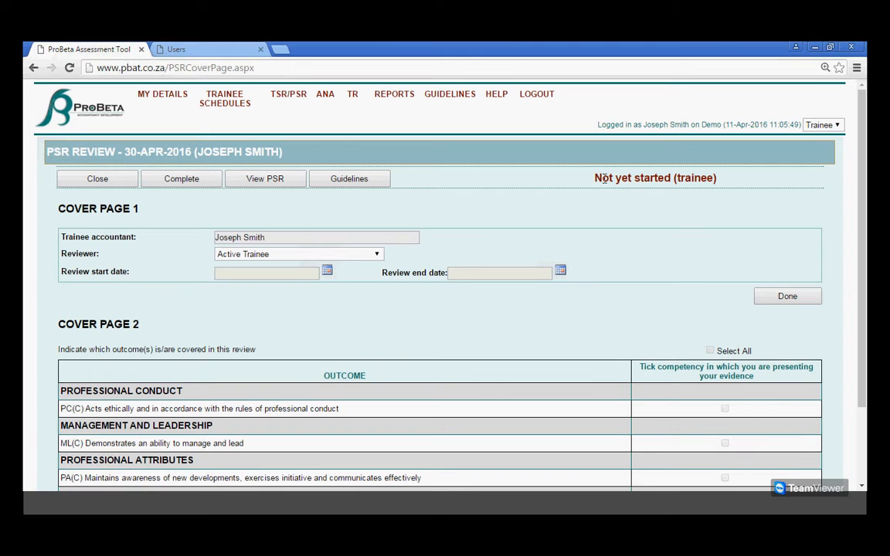
{"action": "left_click", "coordinate": [177, 179]}
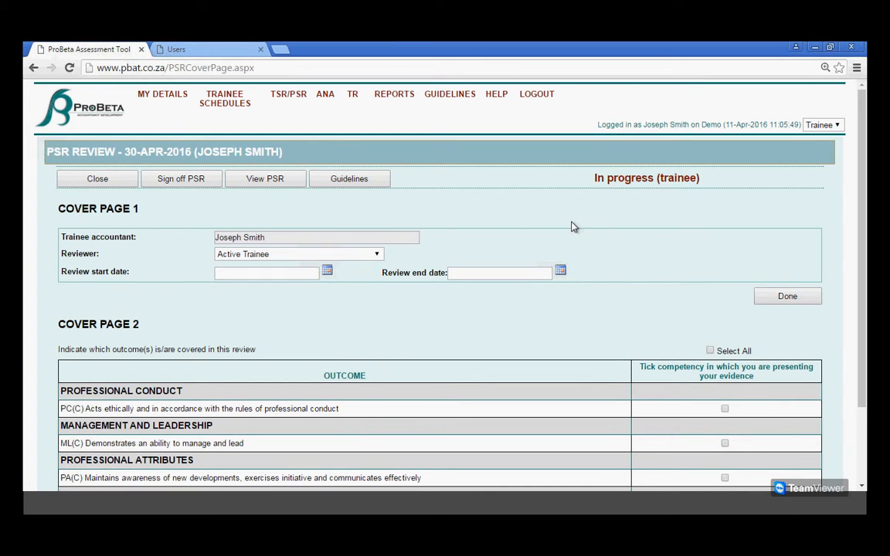
{"action": "scroll", "coordinate": [572, 226], "scroll_direction": "down", "scroll_amount": 1}
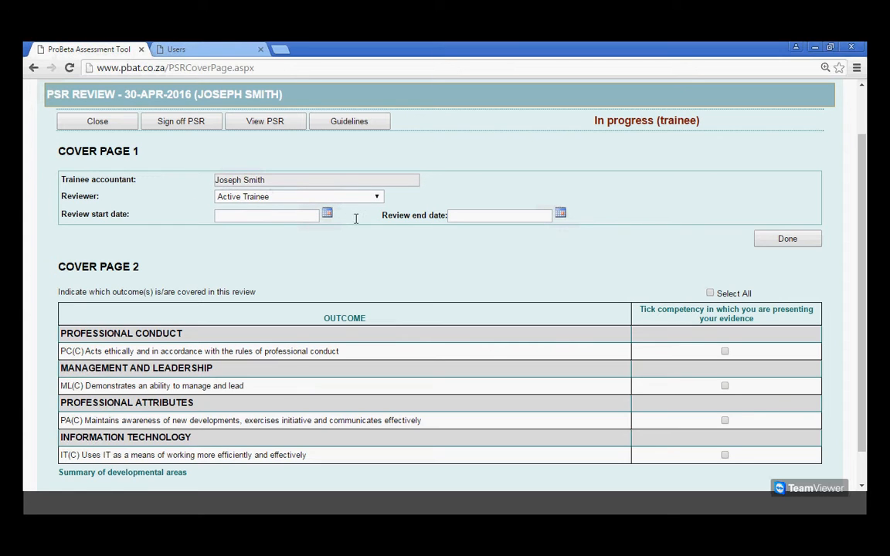
{"action": "left_click", "coordinate": [378, 197]}
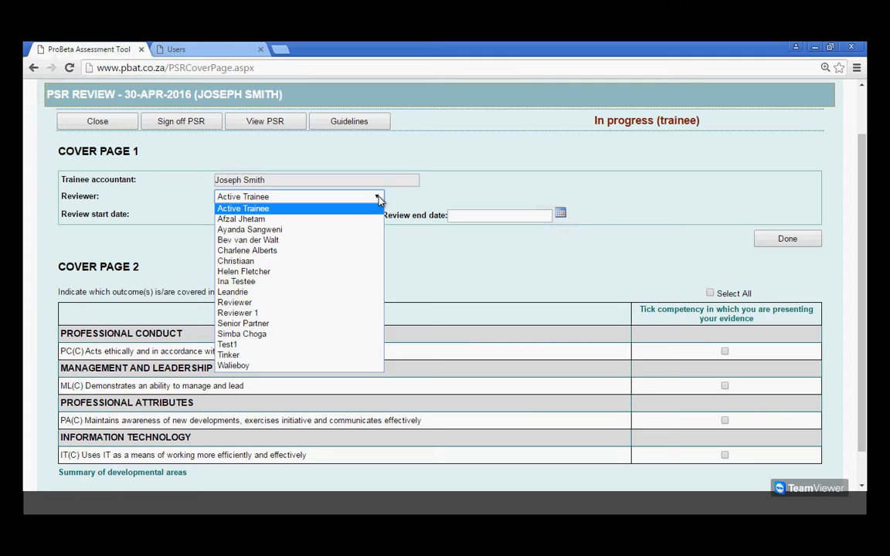
{"action": "left_click", "coordinate": [255, 314]}
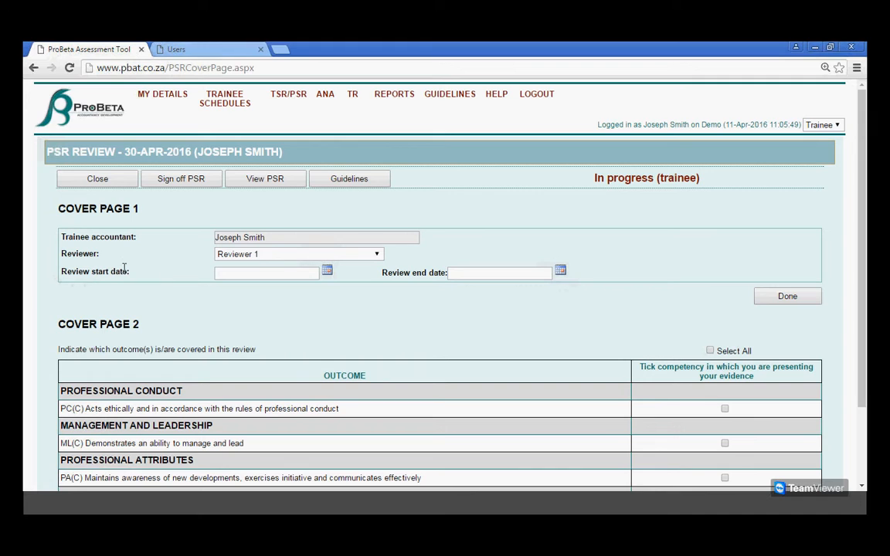
Set the review start date to 01-Mar-2016 and the end date to 30-Apr-2016, and mark cover page 1 done.
{"action": "left_click", "coordinate": [328, 272]}
{"action": "left_click", "coordinate": [290, 289]}
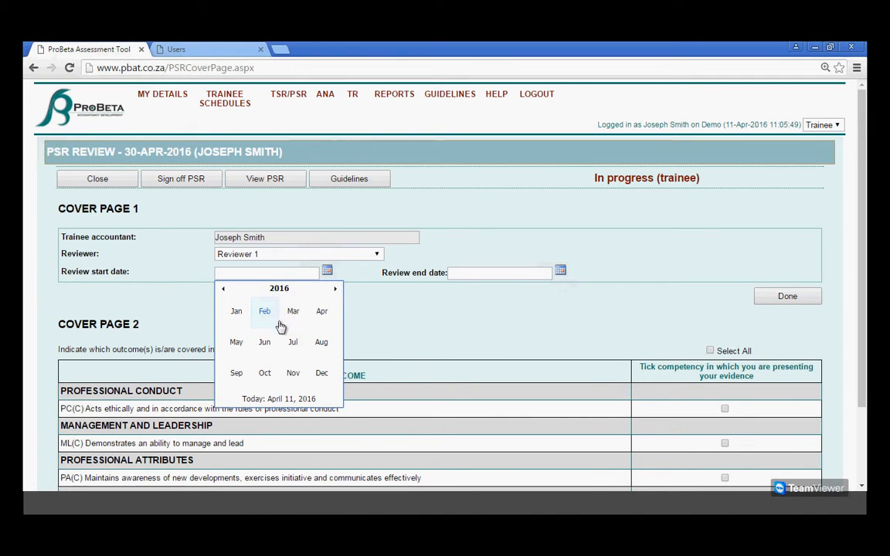
{"action": "left_click", "coordinate": [293, 312]}
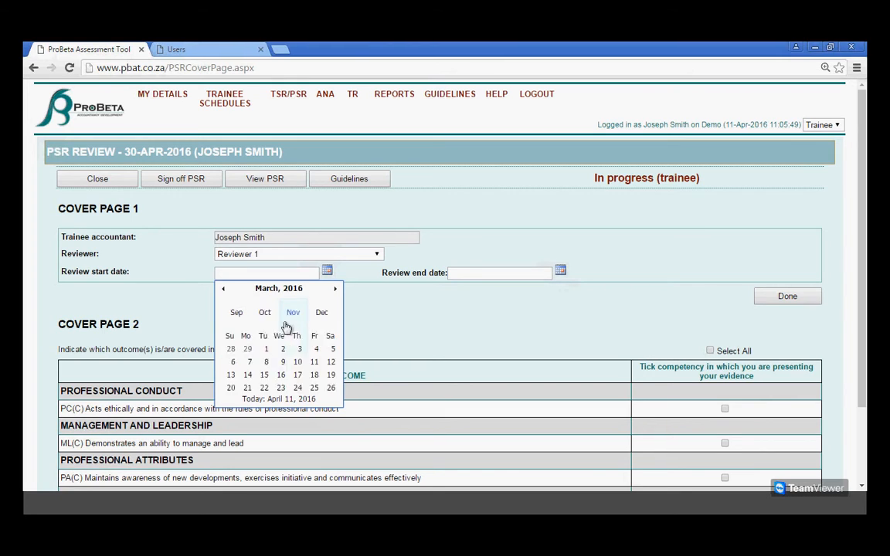
{"action": "left_click", "coordinate": [265, 315]}
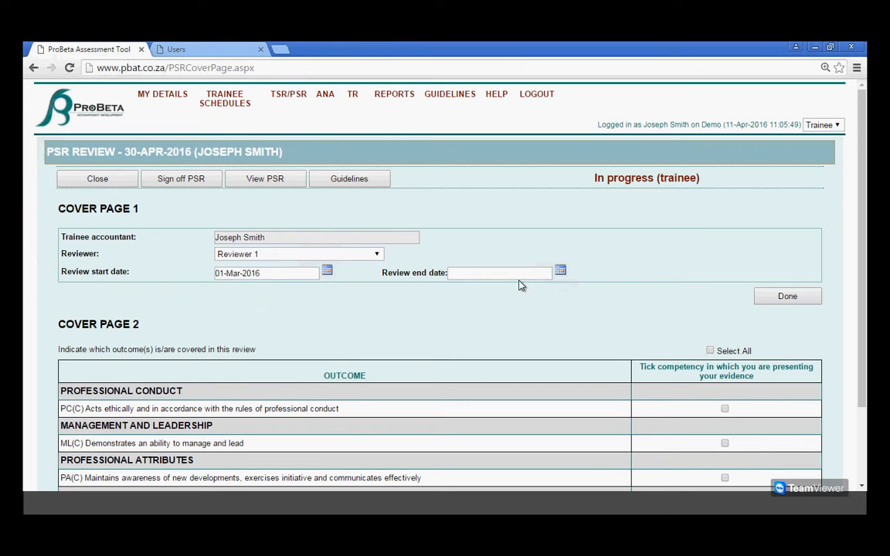
{"action": "left_click", "coordinate": [560, 270]}
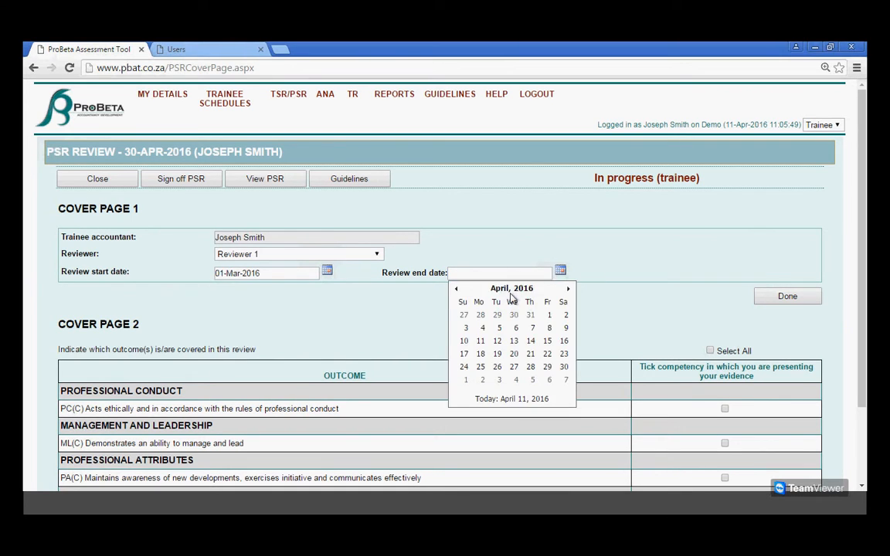
{"action": "left_click", "coordinate": [564, 366]}
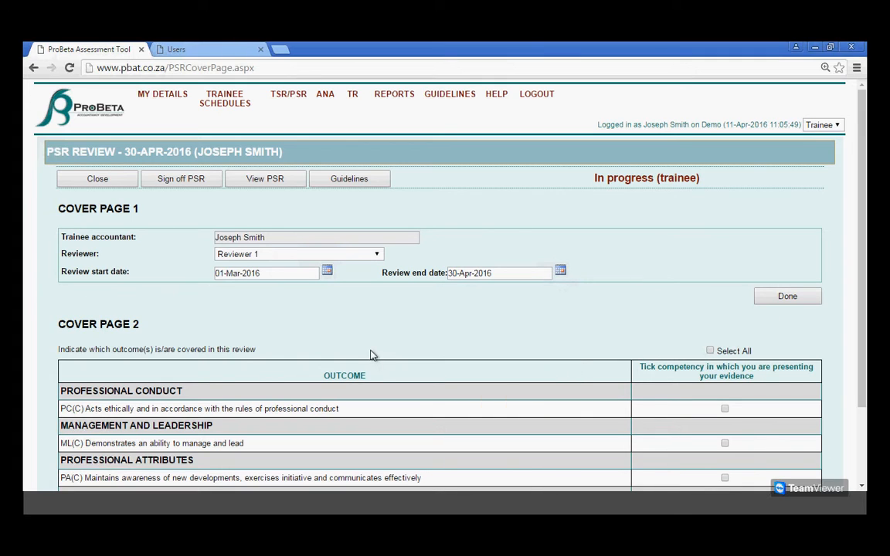
{"action": "left_click", "coordinate": [807, 304]}
Tick the PC(C) professional conduct competency for this review and open its task page.
{"action": "scroll", "coordinate": [685, 274], "scroll_direction": "down", "scroll_amount": 3}
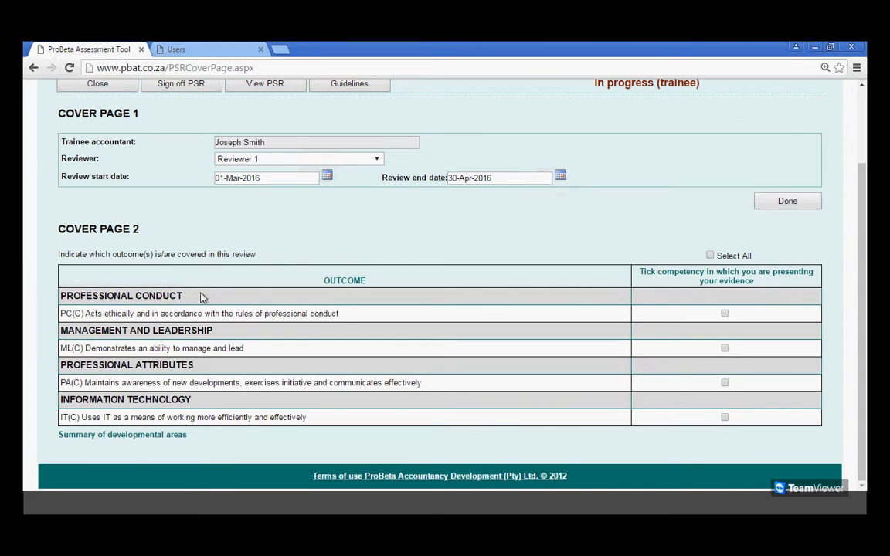
{"action": "left_click", "coordinate": [725, 314]}
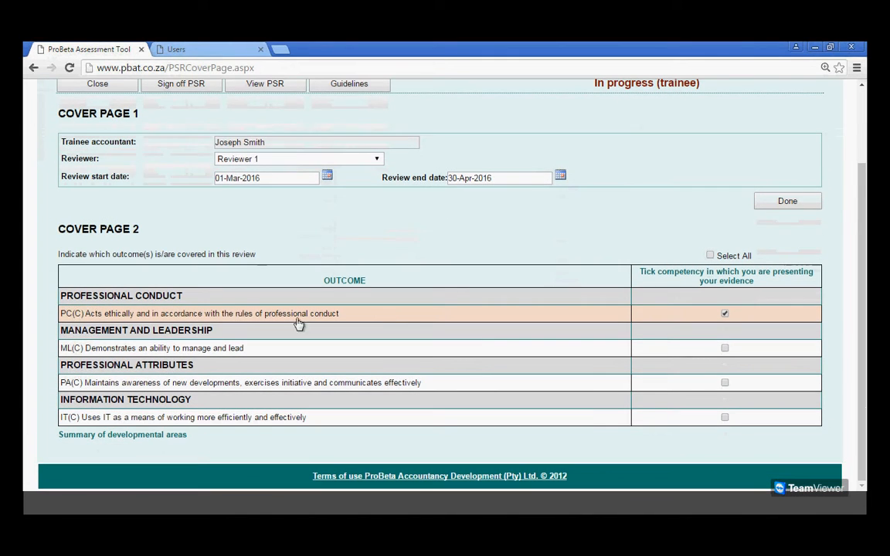
{"action": "left_click", "coordinate": [187, 317]}
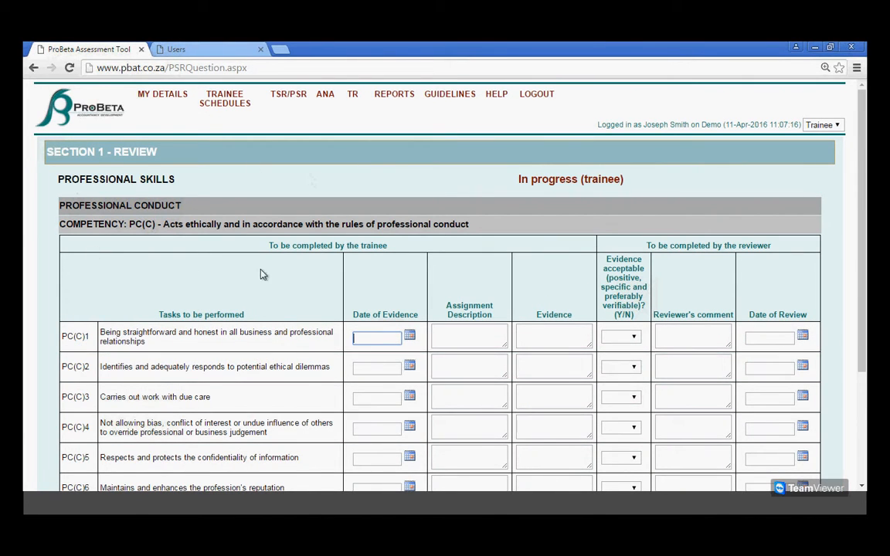
Set the date of evidence for task PC(C)4 to 04-Mar-2016.
{"action": "scroll", "coordinate": [370, 285], "scroll_direction": "down", "scroll_amount": 1}
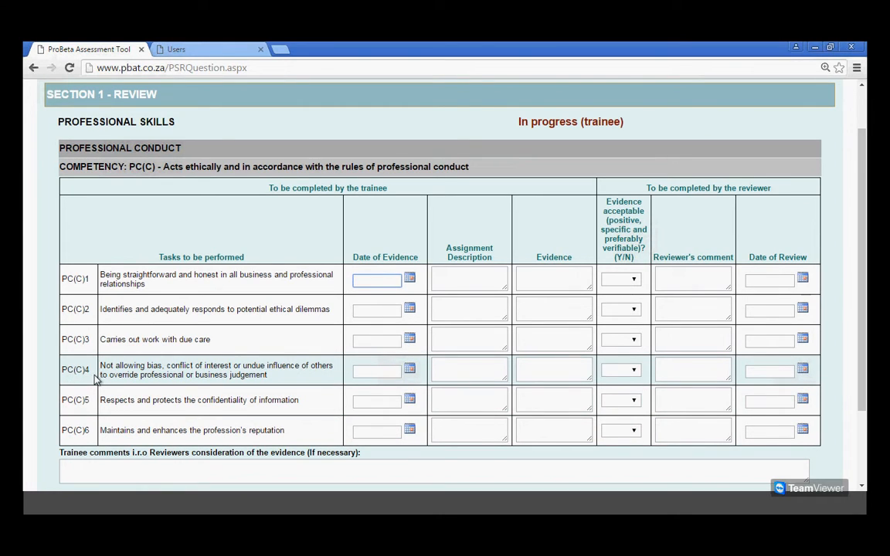
{"action": "left_click", "coordinate": [410, 369]}
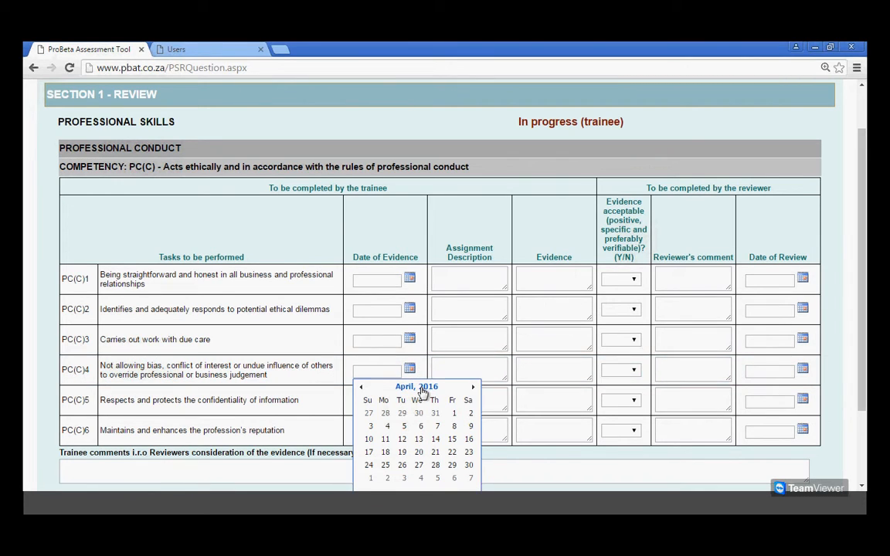
{"action": "left_click", "coordinate": [421, 389]}
{"action": "left_click", "coordinate": [426, 408]}
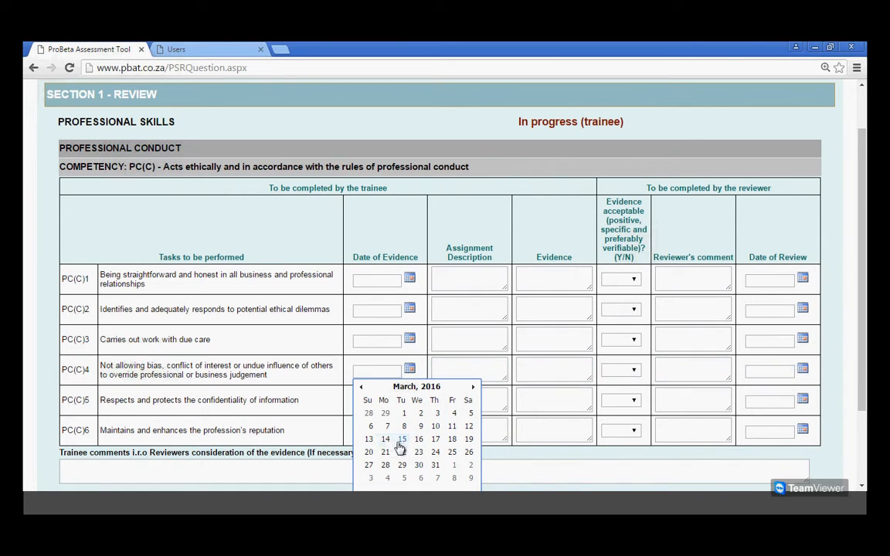
{"action": "left_click", "coordinate": [454, 414]}
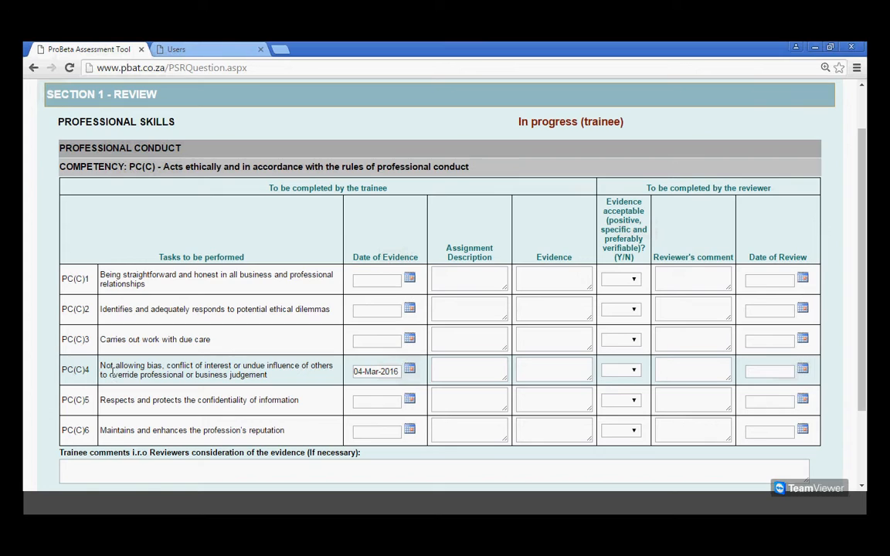
Enter "Year end audit of ABC (Pty) Ltd" as the assignment description for task PC(C)4.
{"action": "left_click", "coordinate": [477, 372]}
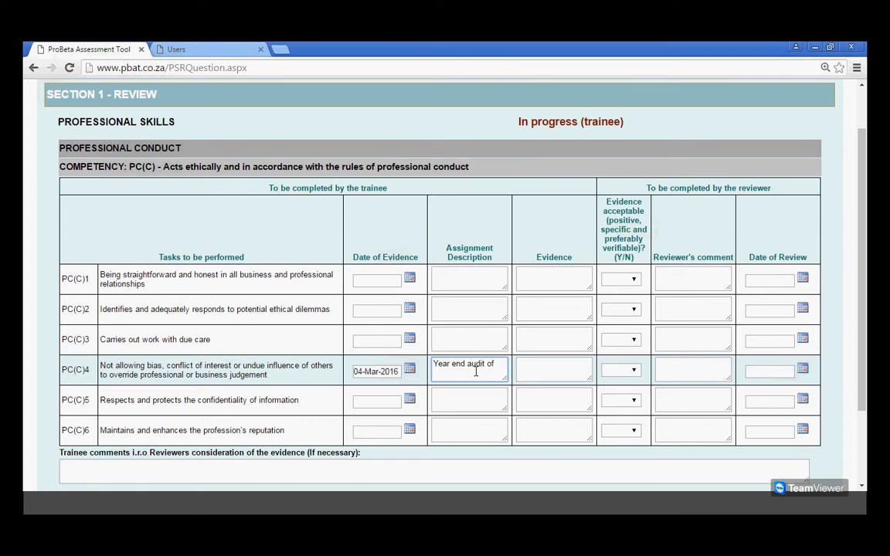
{"action": "type", "text": "AB"}
{"action": "type", "text": "C (Pty)"}
{"action": "key", "text": "BackSpace"}
{"action": "type", "text": ") Ltd"}
Enter the PC(C)4 evidence: "I signed an independence declaration form during the planning of the audit as evidence of my independence from the ABC (Pty) Ltd".
{"action": "left_click", "coordinate": [536, 369]}
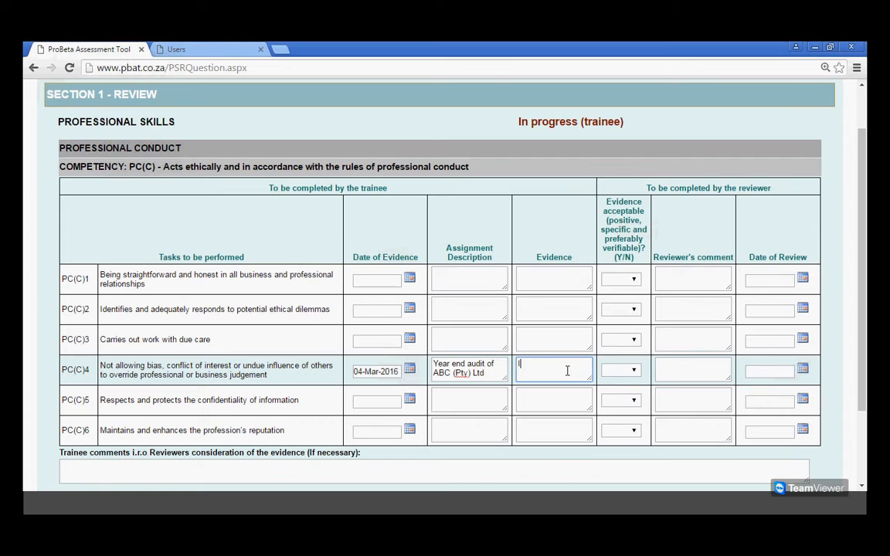
{"action": "type", "text": "signed"}
{"action": "type", "text": " a inde"}
{"action": "type", "text": "pn"}
{"action": "type", "text": "endent"}
{"action": "type", "text": " o"}
{"action": "type", "text": "eclario"}
{"action": "type", "text": "n"}
{"action": "key", "text": "BackSpace"}
{"action": "key", "text": "BackSpace"}
{"action": "key", "text": "BackSpace"}
{"action": "type", "text": "tion fo"}
{"action": "key", "text": "BackSpace"}
{"action": "key", "text": "BackSpace"}
{"action": "key", "text": "BackSpace"}
{"action": "key", "text": "BackSpace"}
{"action": "key", "text": "BackSpace"}
{"action": "key", "text": "BackSpace"}
{"action": "type", "text": "ation form during the planning of the ua"}
{"action": "key", "text": "BackSpace"}
{"action": "key", "text": "BackSpace"}
{"action": "type", "text": "audit as evidence only"}
{"action": "key", "text": "BackSpace"}
{"action": "key", "text": "BackSpace"}
{"action": "type", "text": "f my indepence"}
{"action": "key", "text": "BackSpace"}
{"action": "key", "text": "BackSpace"}
{"action": "type", "text": "dence"}
{"action": "type", "text": " from the "}
{"action": "type", "text": "A"}
{"action": "type", "text": "BC "}
{"action": "type", "text": "("}
{"action": "type", "text": "Pt"}
{"action": "type", "text": "y"}
{"action": "type", "text": ") L"}
{"action": "type", "text": "td"}
{"action": "key", "text": "Left"}
{"action": "key", "text": "Left"}
{"action": "key", "text": "Left"}
{"action": "key", "text": "Left"}
{"action": "key", "text": "Left"}
{"action": "key", "text": "BackSpace"}
{"action": "type", "text": "y"}
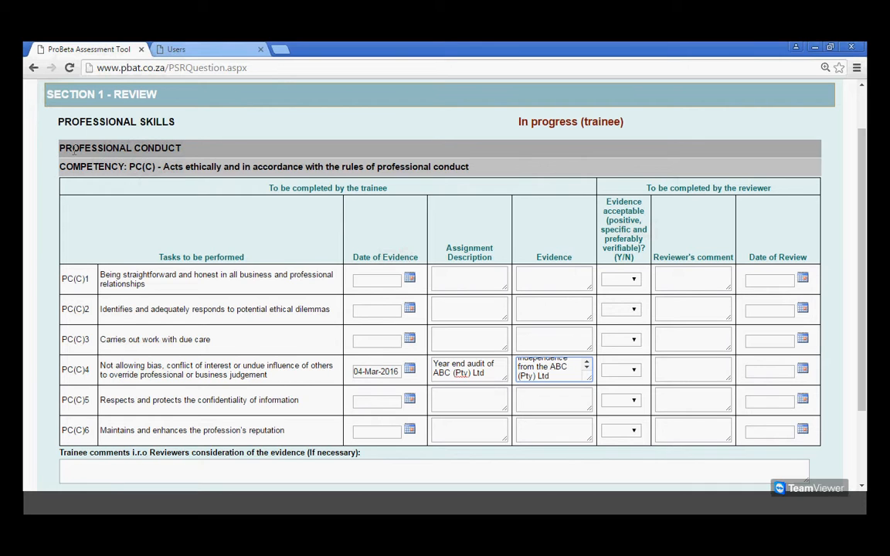
Finish the PC(C) page, and tick and open the ML(C) competency "Demonstrates an ability to manage and lead".
{"action": "scroll", "coordinate": [398, 215], "scroll_direction": "down", "scroll_amount": 3}
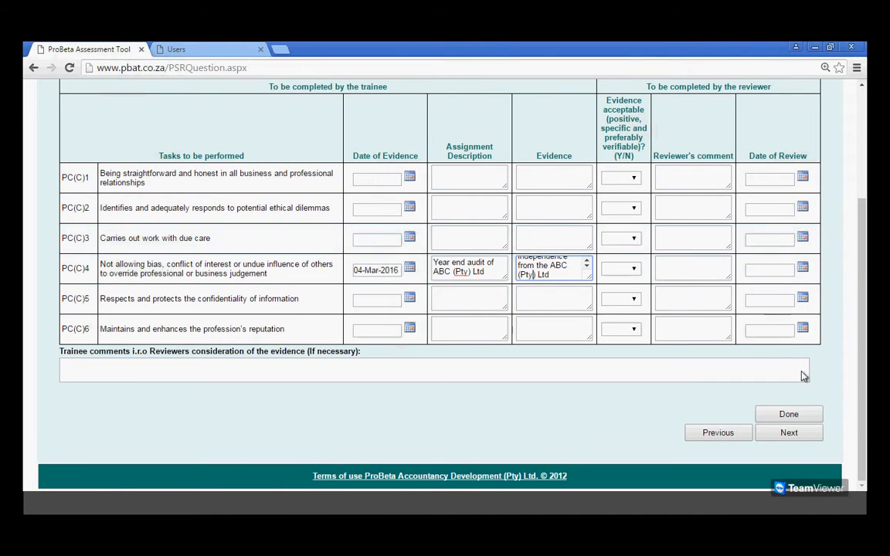
{"action": "left_click", "coordinate": [803, 437]}
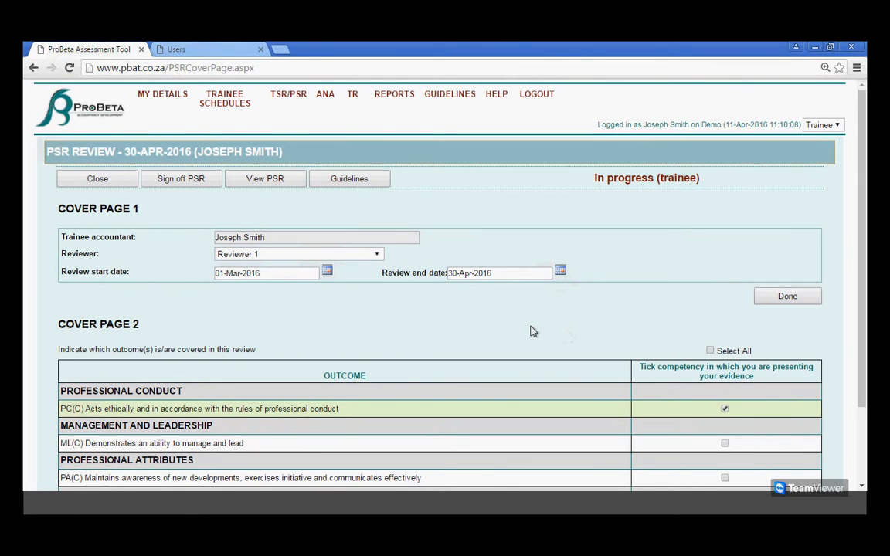
{"action": "scroll", "coordinate": [531, 331], "scroll_direction": "down", "scroll_amount": 3}
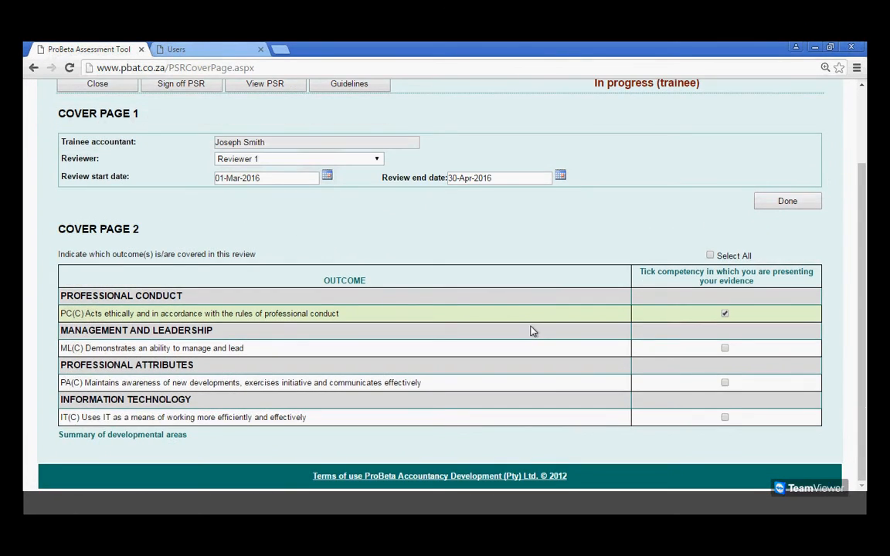
{"action": "left_click", "coordinate": [725, 350]}
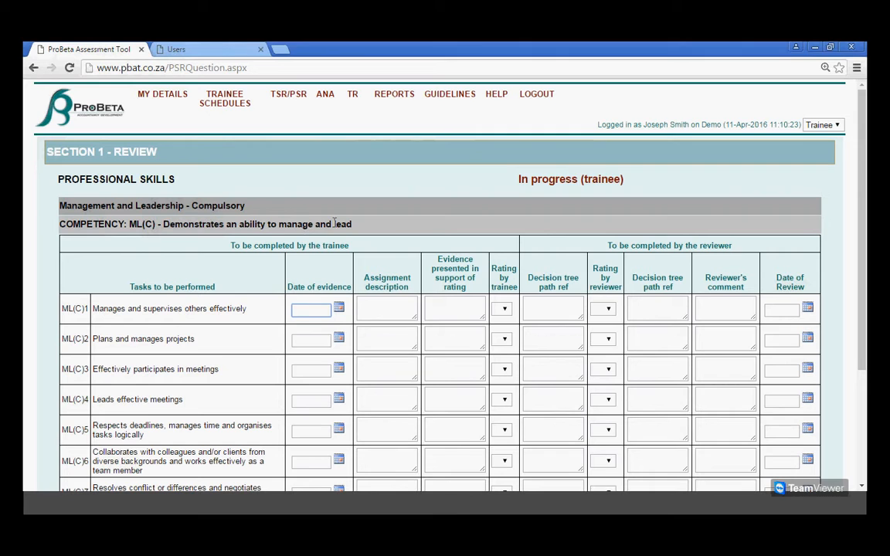
Set the date of evidence for task ML(C)5, respecting deadlines and managing time, to 08-Mar-2016.
{"action": "scroll", "coordinate": [371, 230], "scroll_direction": "down", "scroll_amount": 3}
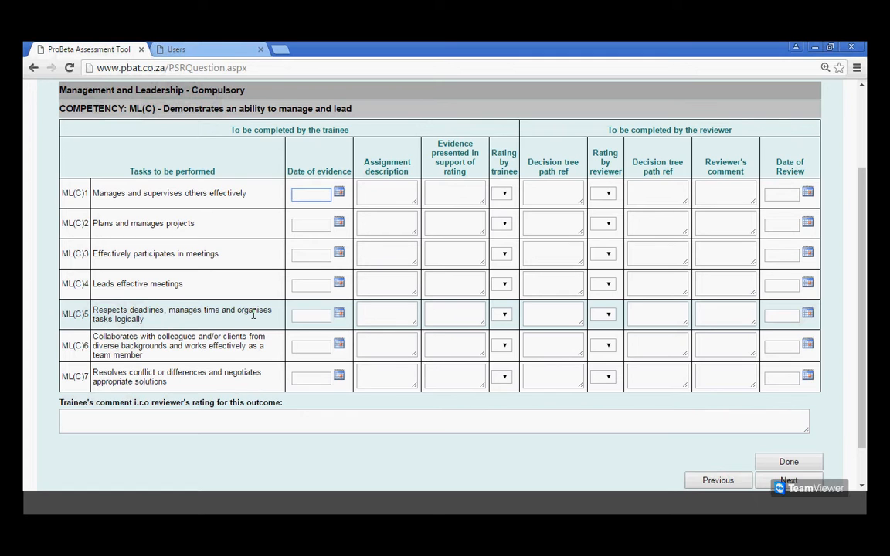
{"action": "left_click", "coordinate": [339, 314]}
{"action": "left_click", "coordinate": [349, 331]}
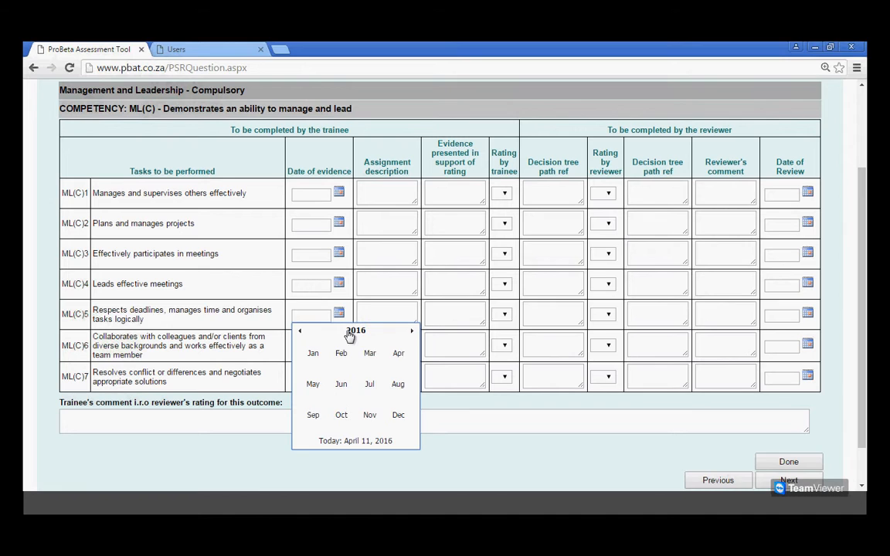
{"action": "left_click", "coordinate": [369, 354]}
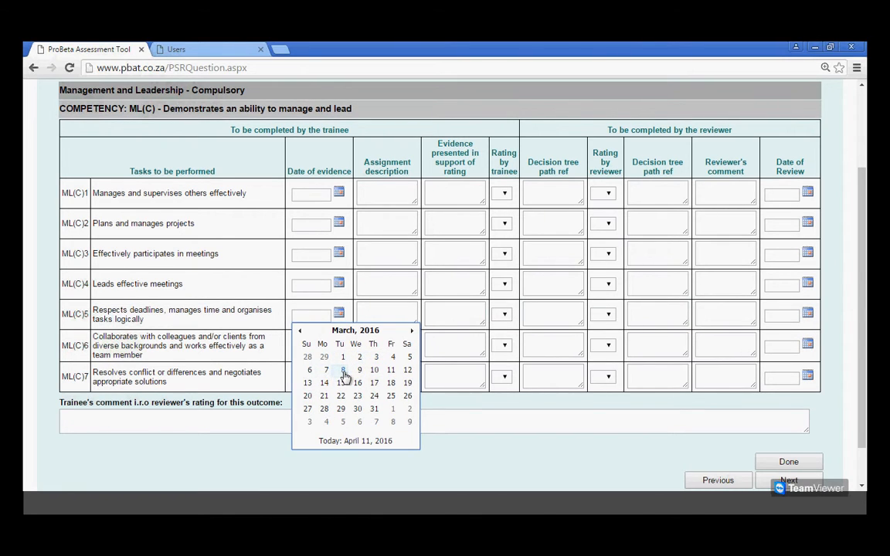
{"action": "left_click", "coordinate": [345, 376]}
Enter "Year end audit of ABC (Pty) Ltd" as the assignment description for task ML(C)5.
{"action": "left_click", "coordinate": [394, 316]}
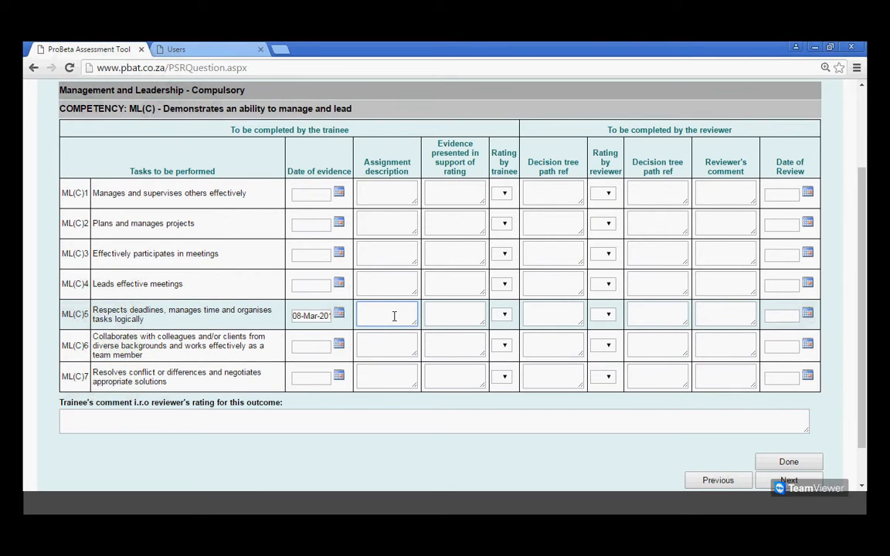
{"action": "type", "text": "Yead"}
{"action": "key", "text": "BackSpace"}
{"action": "type", "text": "r end audit of ABC (pP"}
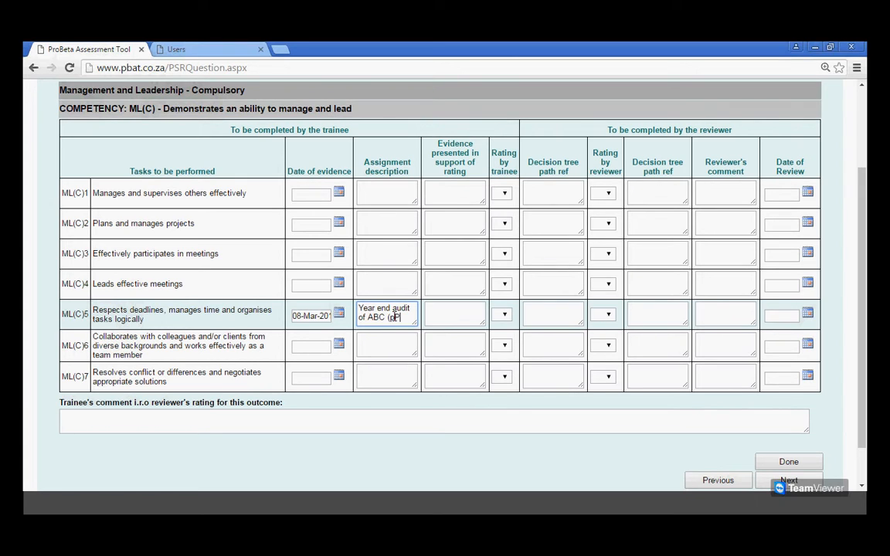
{"action": "key", "text": "BackSpace"}
{"action": "key", "text": "BackSpace"}
{"action": "type", "text": "Pty) Ltd"}
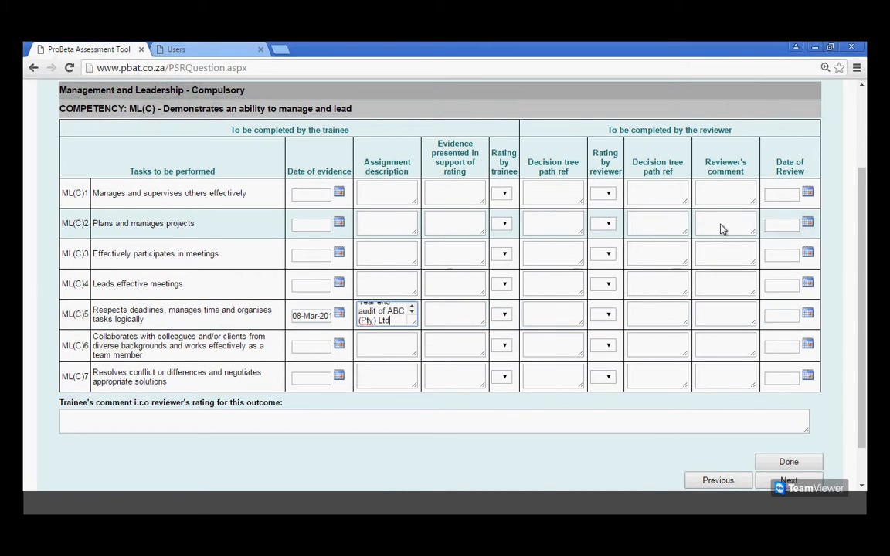
Enter the ML(C)5 evidence: "I was able to submit my audit working papers for management review on the schedule time budget date.".
{"action": "left_click", "coordinate": [466, 310]}
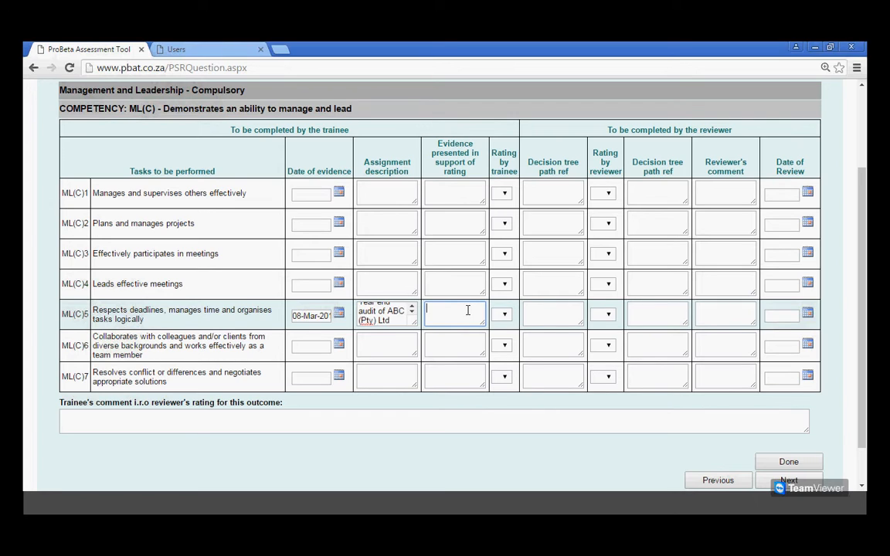
{"action": "type", "text": "I a"}
{"action": "type", "text": "was able to sum"}
{"action": "key", "text": "BackSpace"}
{"action": "type", "text": "bmit my audit working papers"}
{"action": "type", "text": "for management revie"}
{"action": "type", "text": "w on the the"}
{"action": "key", "text": "BackSpace"}
{"action": "key", "text": "BackSpace"}
{"action": "key", "text": "BackSpace"}
{"action": "type", "text": "schedule time buget"}
{"action": "key", "text": "BackSpace"}
{"action": "key", "text": "BackSpace"}
{"action": "key", "text": "BackSpace"}
{"action": "type", "text": "dget date"}
Rate task ML(C)5 through the trainee decision tree, answering No to needing guidance and choosing Professional Skills Rating level 4 - Path A.
{"action": "left_click", "coordinate": [543, 315]}
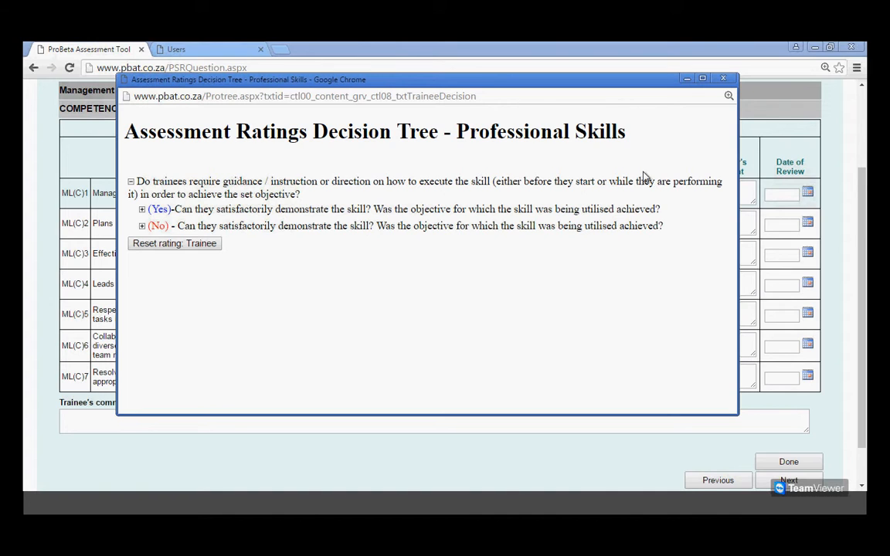
{"action": "left_click", "coordinate": [157, 226]}
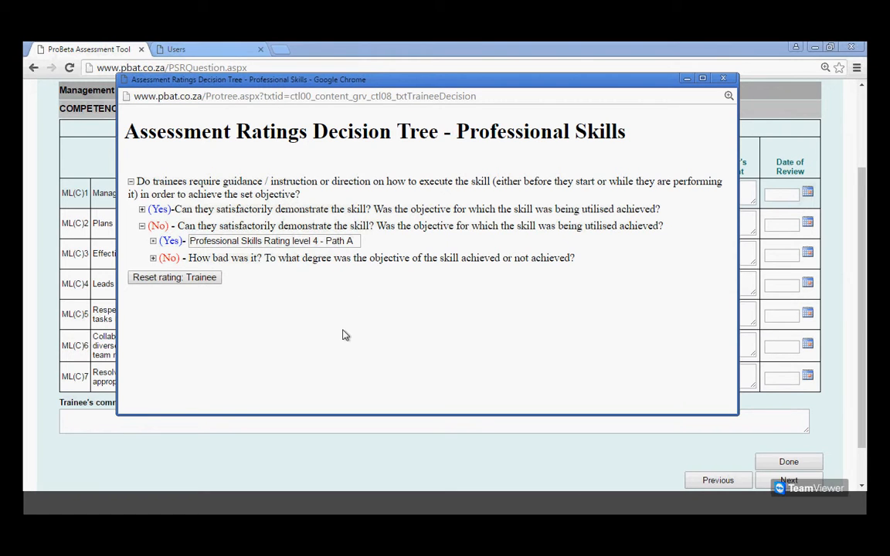
{"action": "left_click_drag", "start_coordinate": [301, 81], "coordinate": [344, 98]}
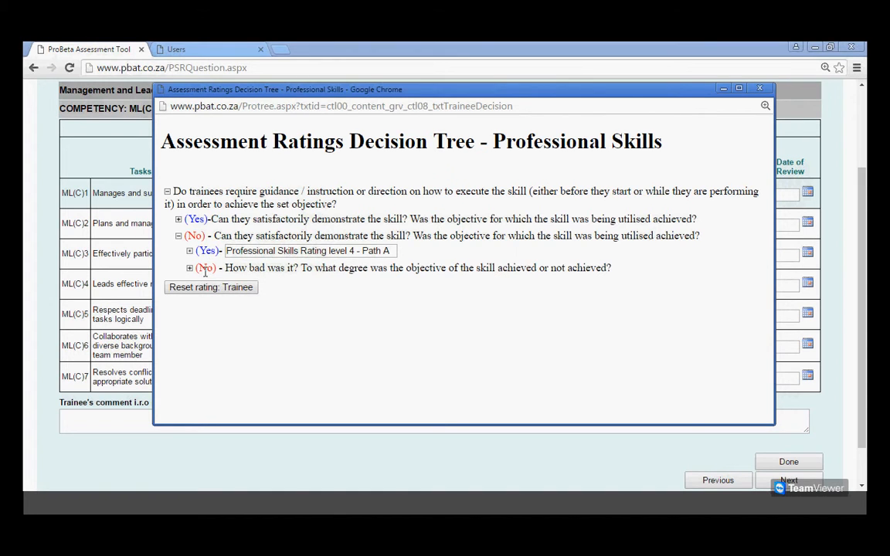
{"action": "left_click", "coordinate": [285, 251]}
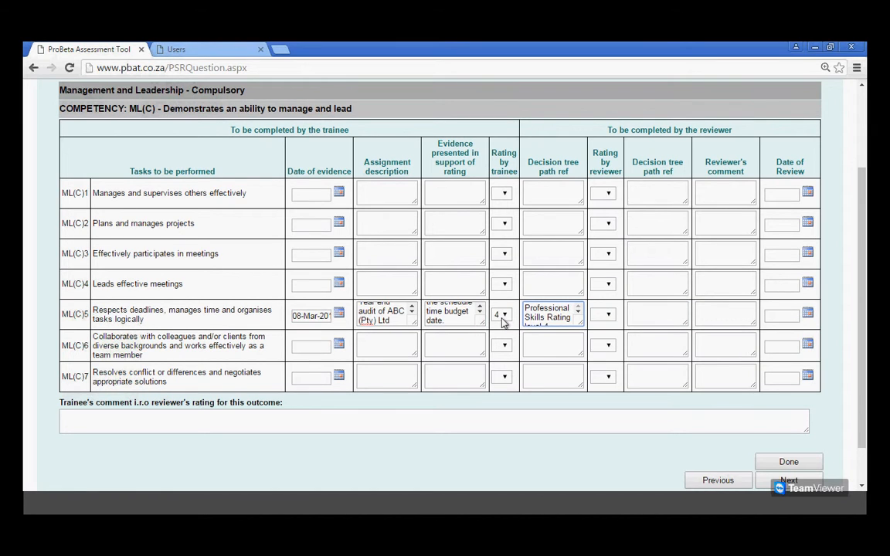
Check the completed ML(C)5 entries and finish the ML(C) competency page to return to the PSR cover page.
{"action": "scroll", "coordinate": [502, 323], "scroll_direction": "down", "scroll_amount": 2}
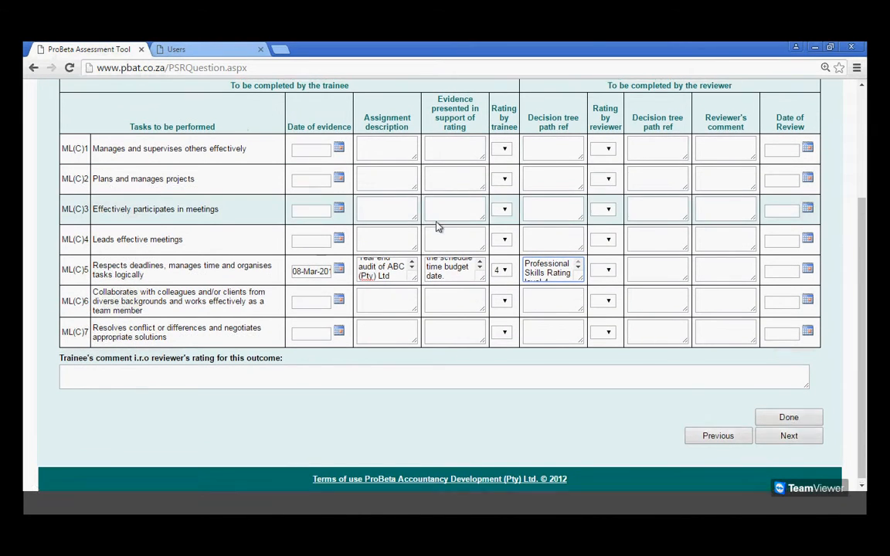
{"action": "scroll", "coordinate": [437, 224], "scroll_direction": "up", "scroll_amount": 1}
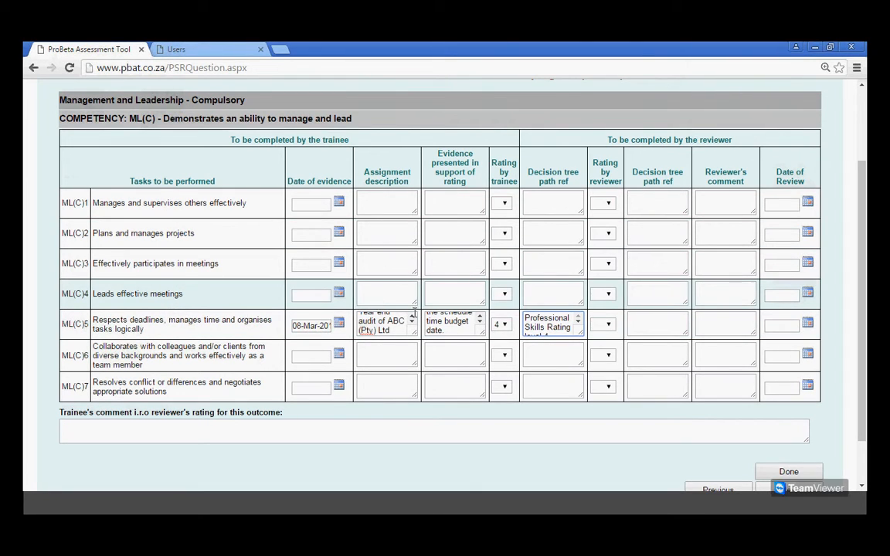
{"action": "scroll", "coordinate": [595, 266], "scroll_direction": "down", "scroll_amount": 1}
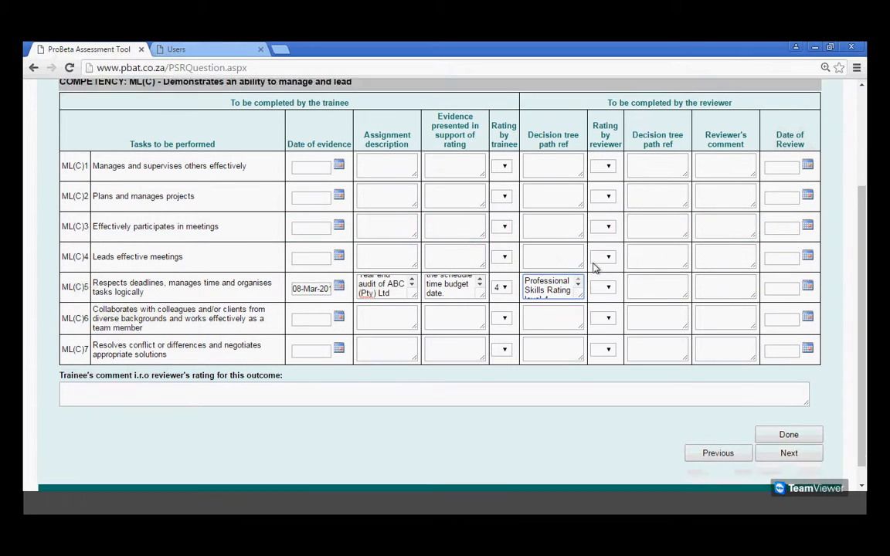
{"action": "scroll", "coordinate": [595, 267], "scroll_direction": "down", "scroll_amount": 1}
{"action": "left_click", "coordinate": [792, 415]}
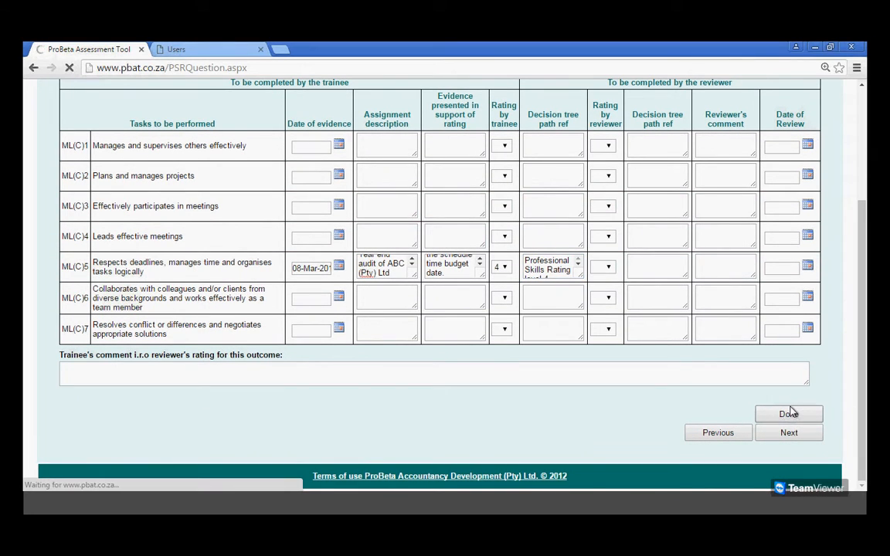
Sign off the 30-Apr-2016 PSR as trainee, agreeing to lock it and send it to the reviewer.
{"action": "scroll", "coordinate": [750, 365], "scroll_direction": "down", "scroll_amount": 1}
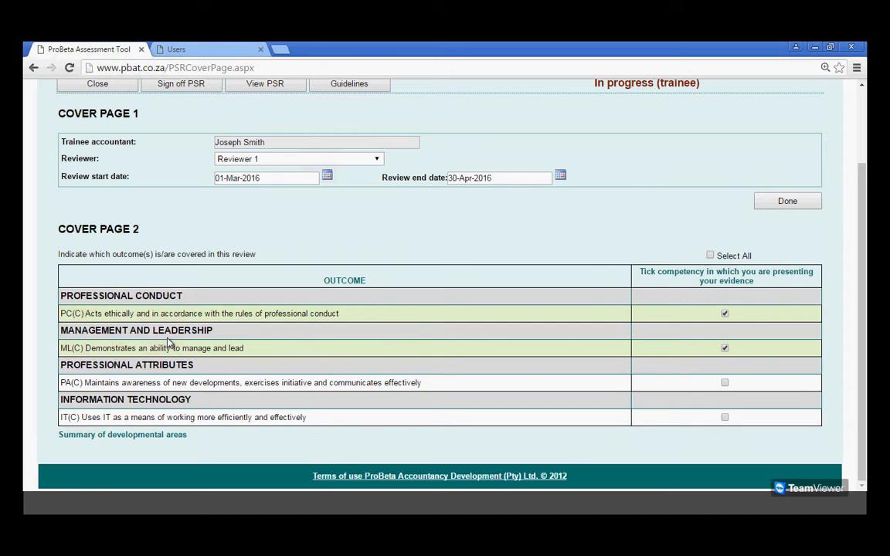
{"action": "scroll", "coordinate": [169, 342], "scroll_direction": "up", "scroll_amount": 3}
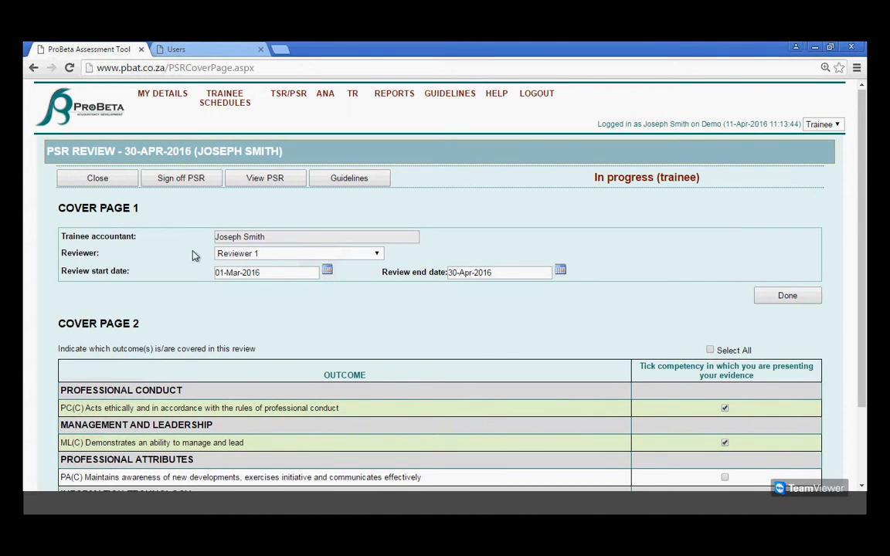
{"action": "left_click", "coordinate": [181, 178]}
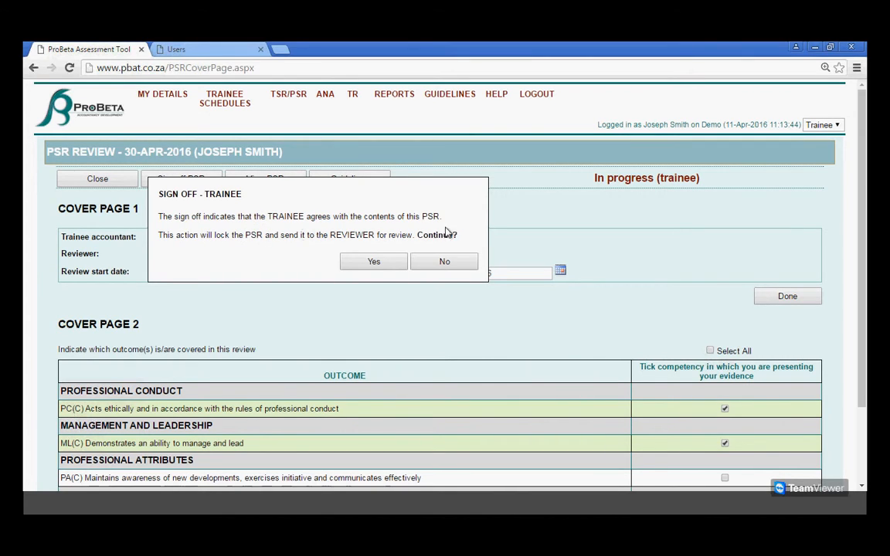
{"action": "left_click", "coordinate": [372, 262]}
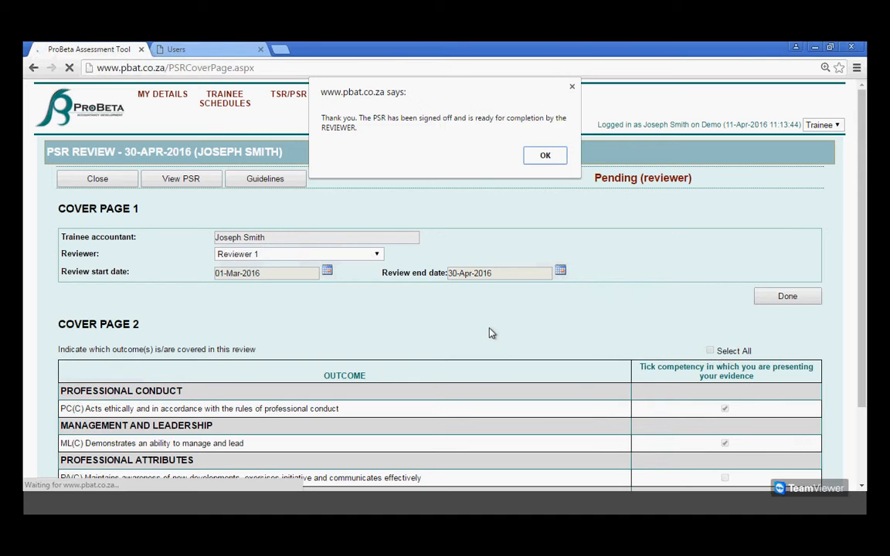
{"action": "left_click", "coordinate": [547, 159]}
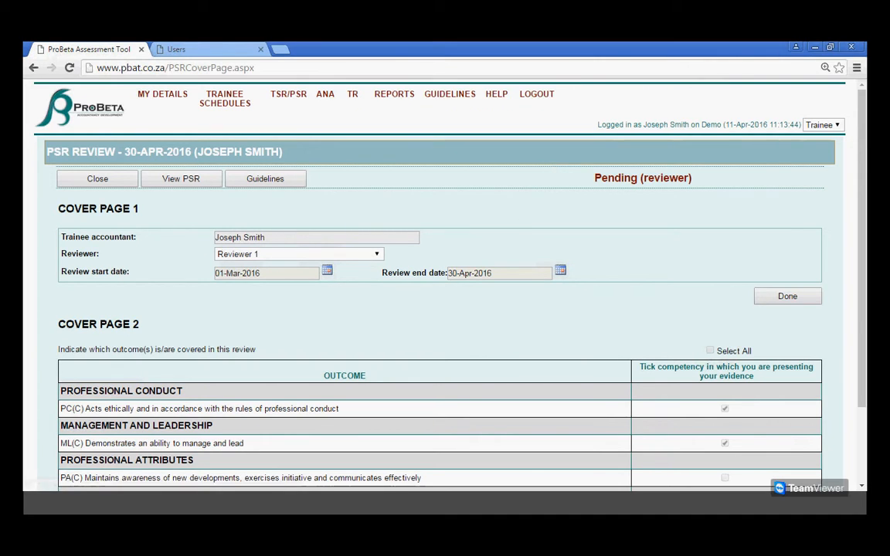